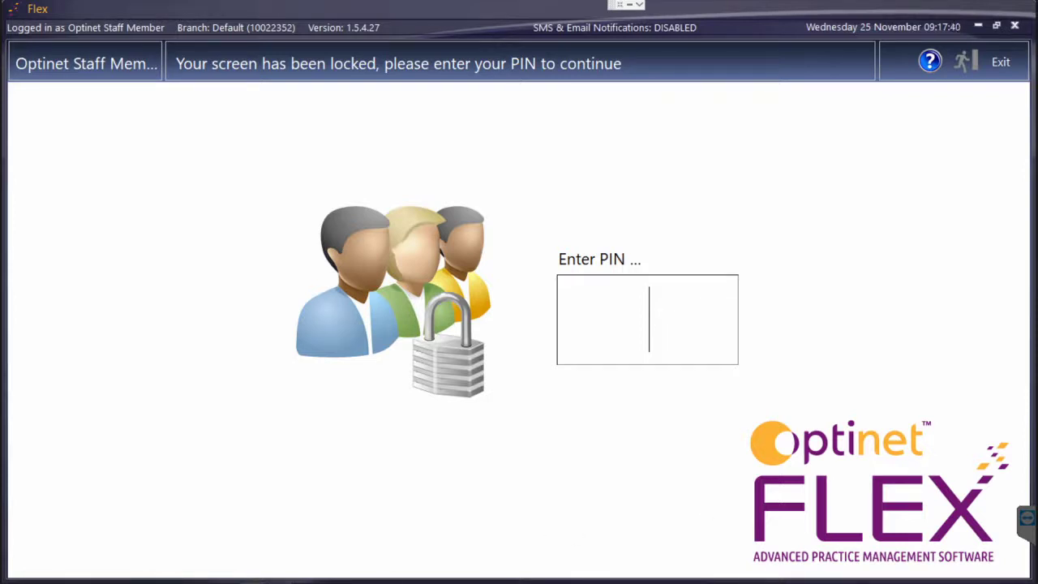
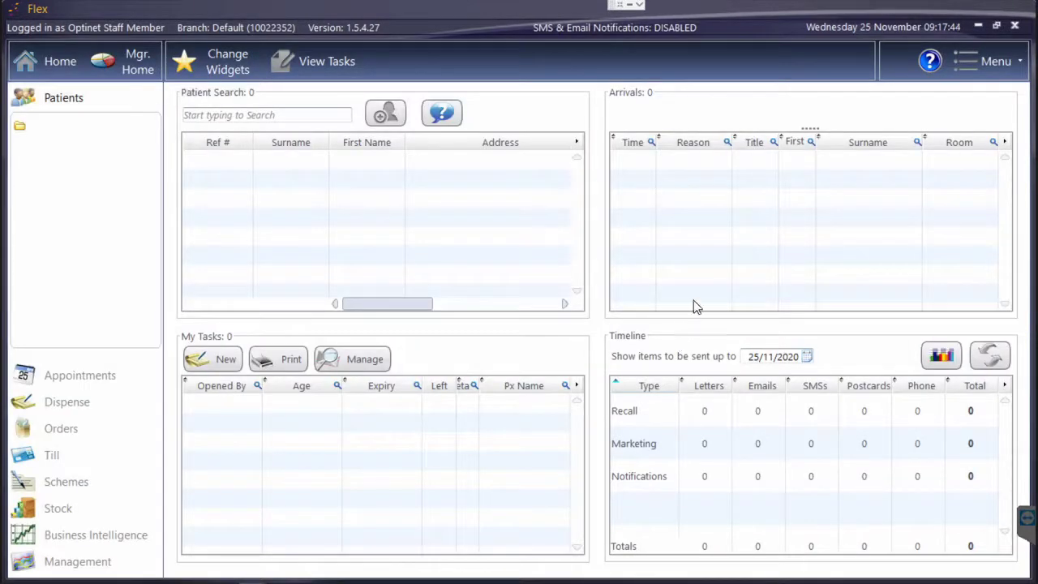
Open the Sight Exams settings under Setup > Examinations
click(989, 73)
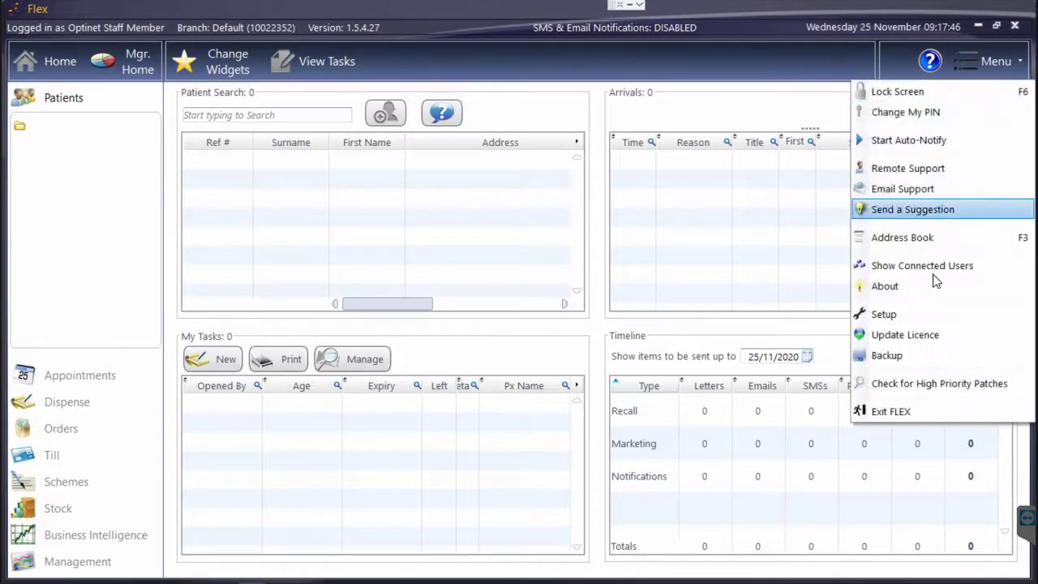
click(918, 311)
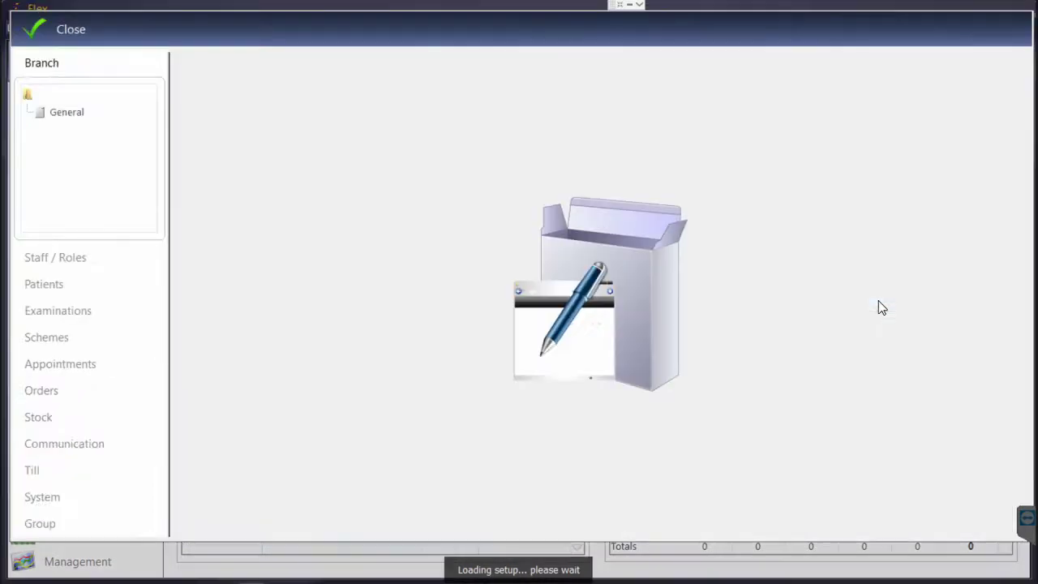
click(78, 310)
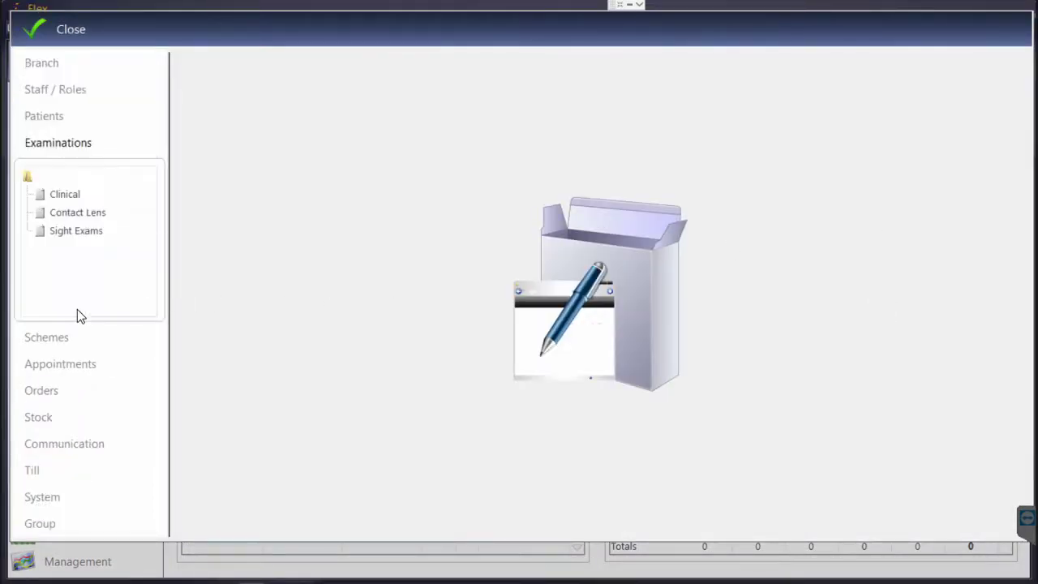
click(85, 233)
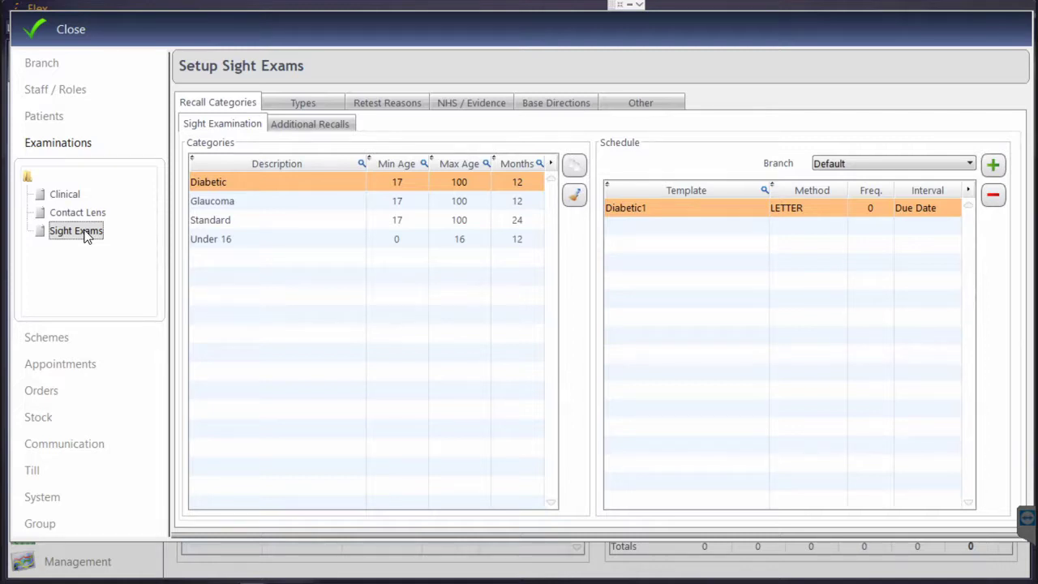
Add recall category Standard12 with Max Age 100 and a 12-month recall
click(223, 261)
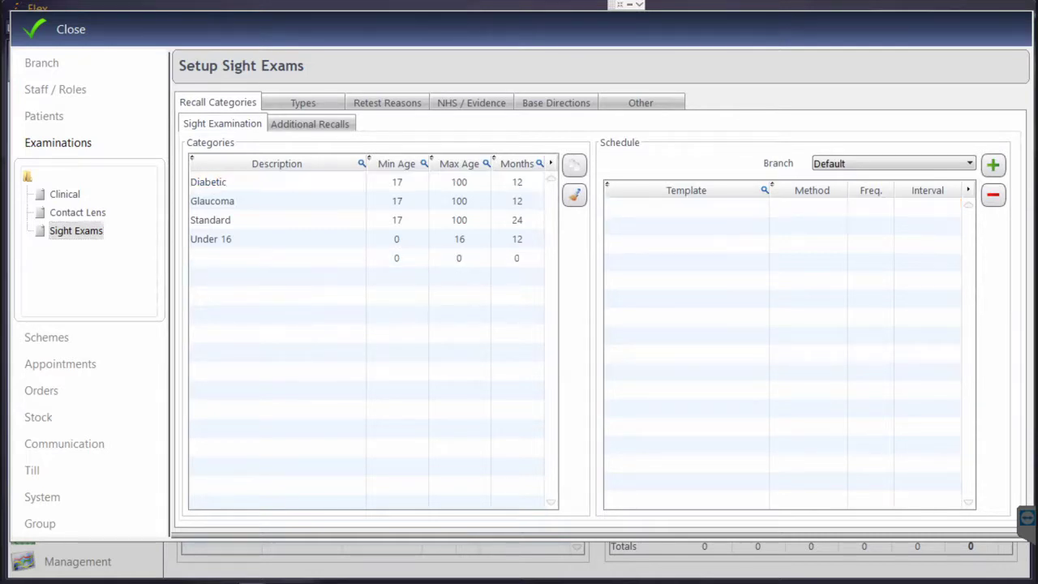
text(Standard12)
key(Tab)
key(Tab)
text(100)
key(Tab)
text(12)
click(309, 255)
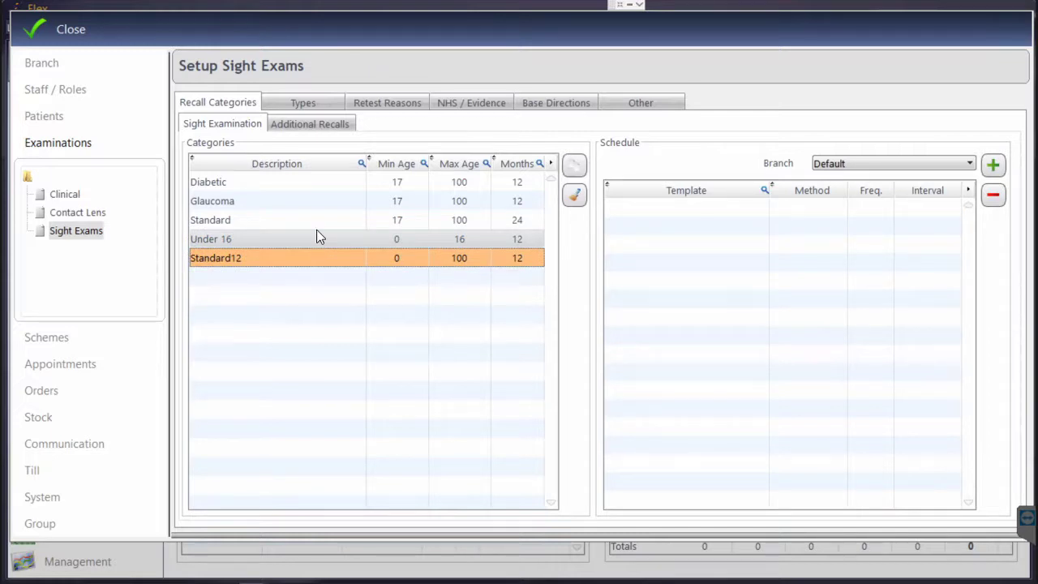
Add a due-date ST Recall SMS to Standard12, with a Rem1 letter as first substitute
click(993, 166)
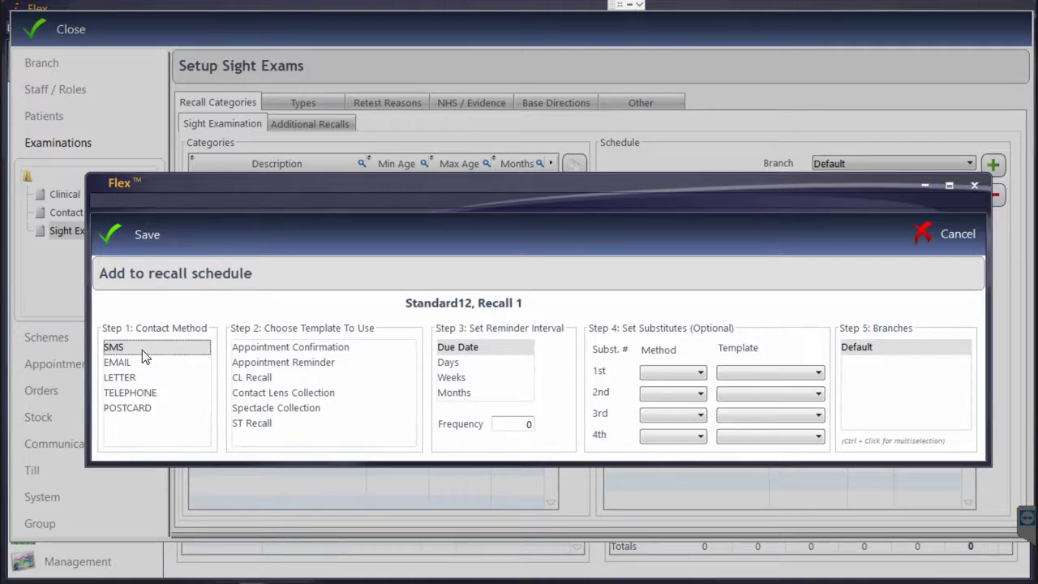
click(246, 428)
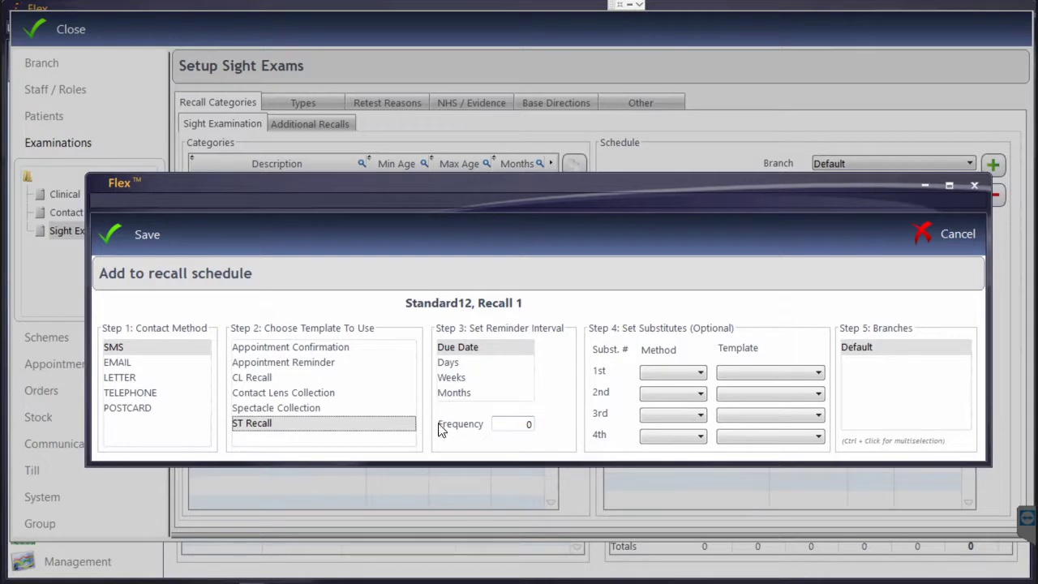
click(660, 374)
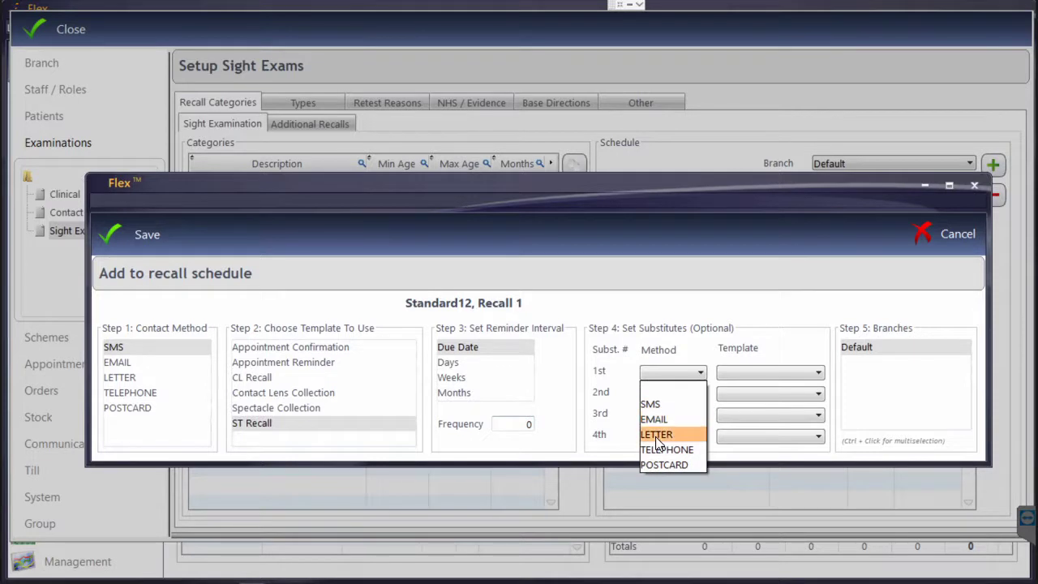
click(660, 428)
click(757, 374)
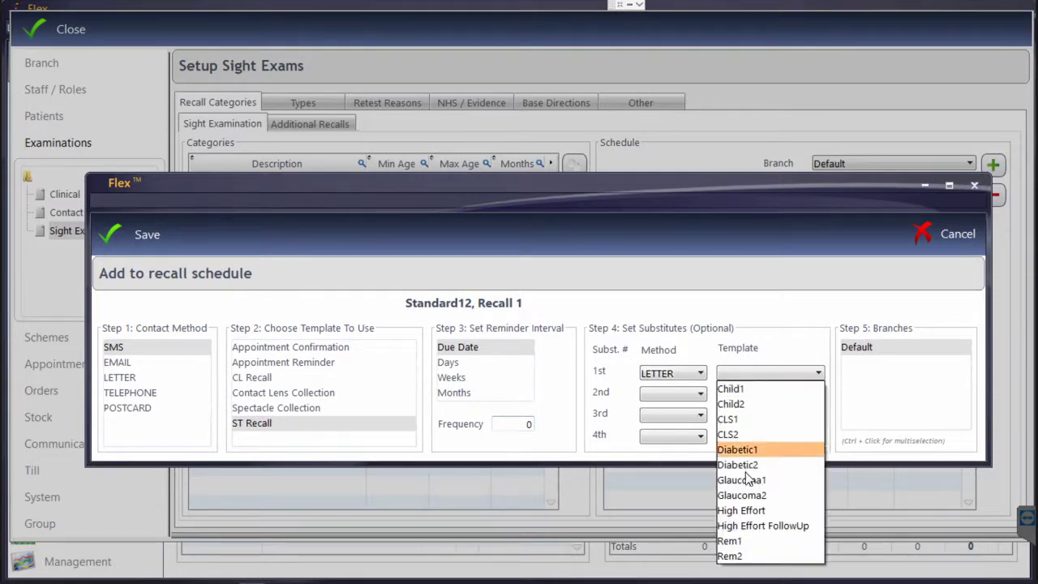
click(735, 541)
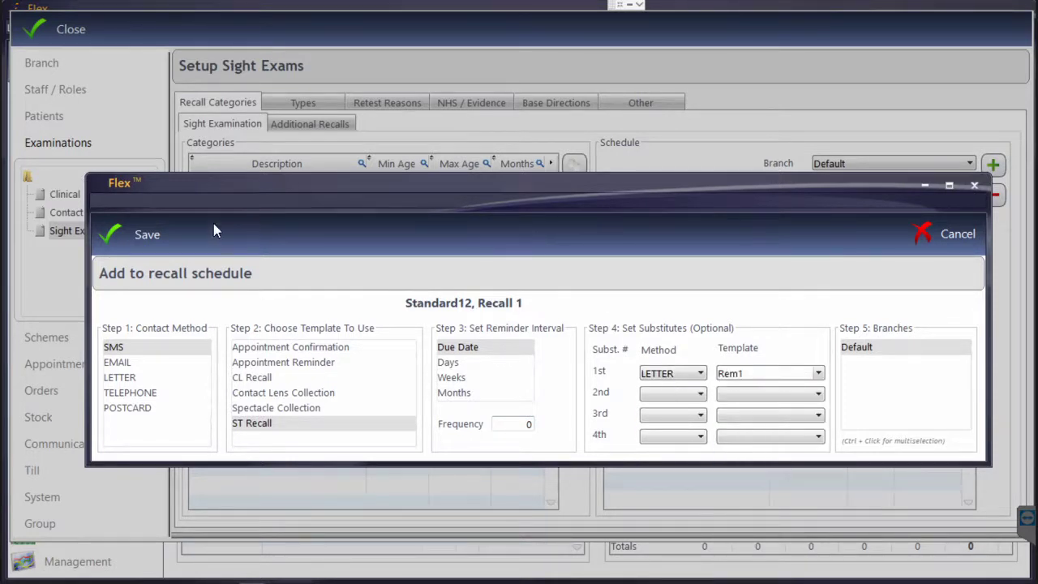
click(146, 235)
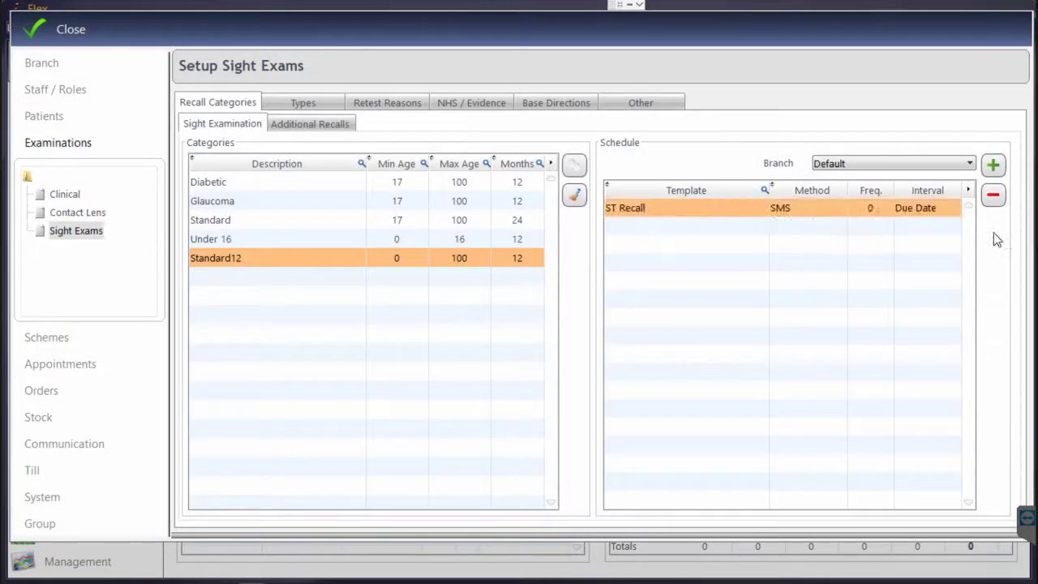
Add a second Standard12 recall sending the Rem2 letter at a frequency of 3 months
click(996, 169)
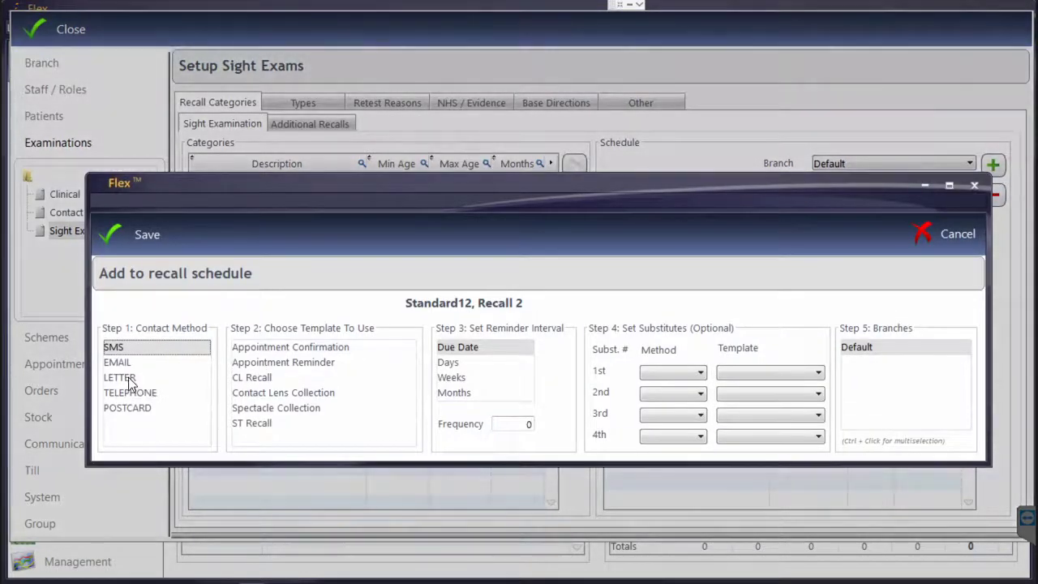
click(130, 380)
scroll(288, 399, down, 2)
scroll(286, 399, down, 2)
click(258, 438)
click(457, 396)
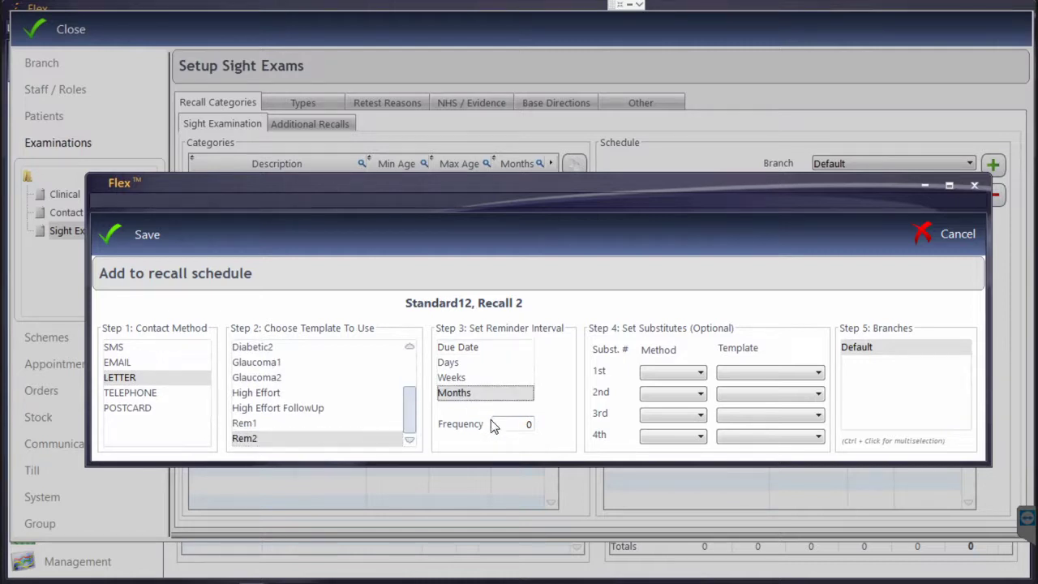
click(496, 424)
text(3)
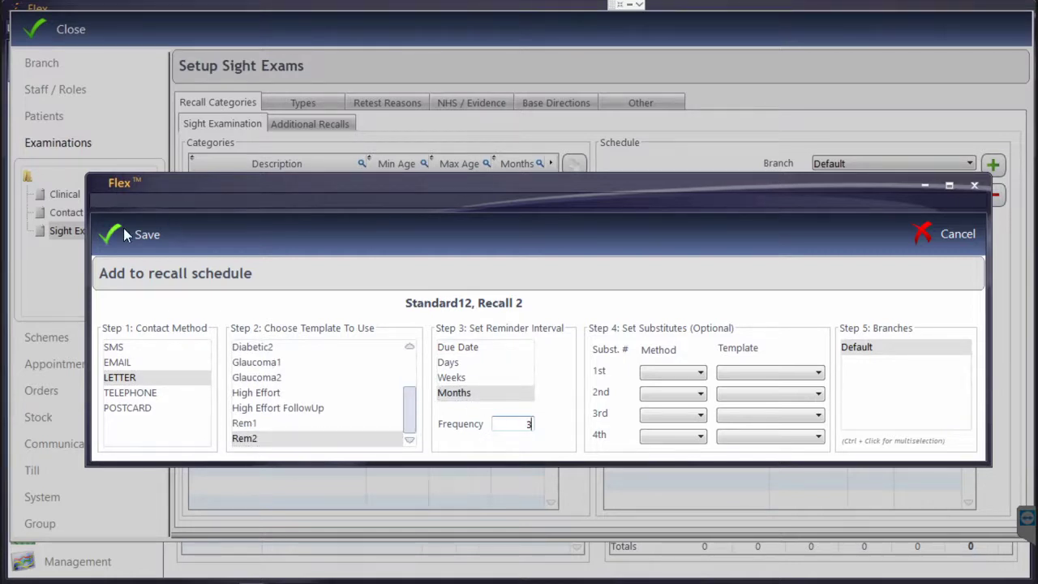
click(113, 235)
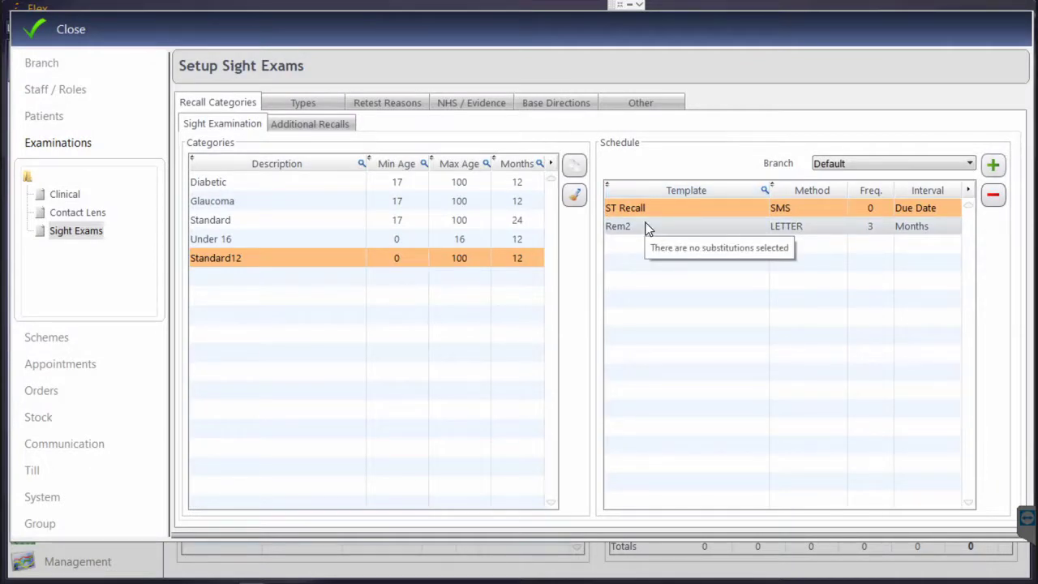
Add a third Standard12 recall by telephone at a frequency of 6 months
click(992, 165)
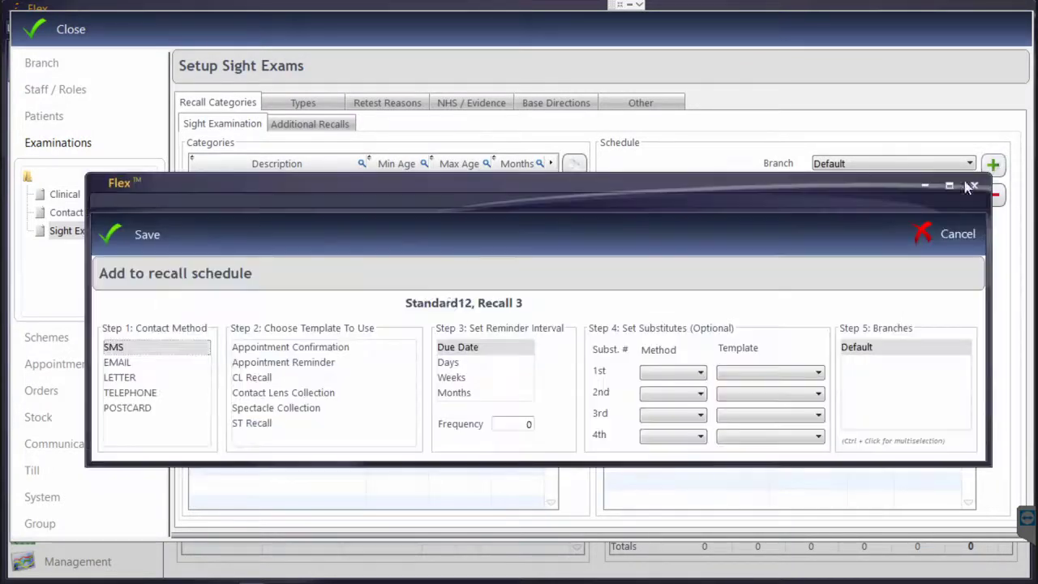
click(129, 392)
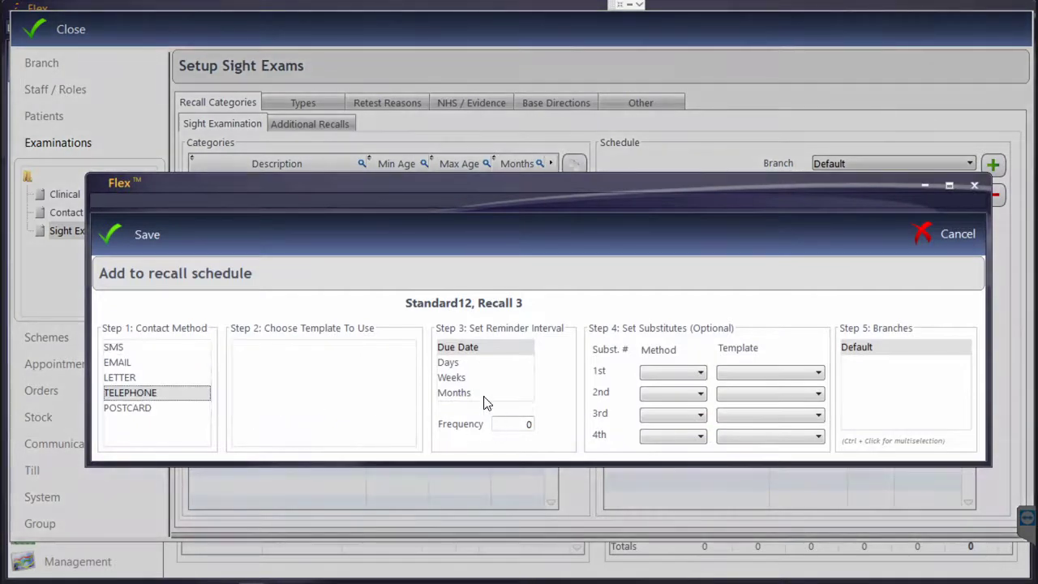
click(484, 394)
click(508, 424)
text(6)
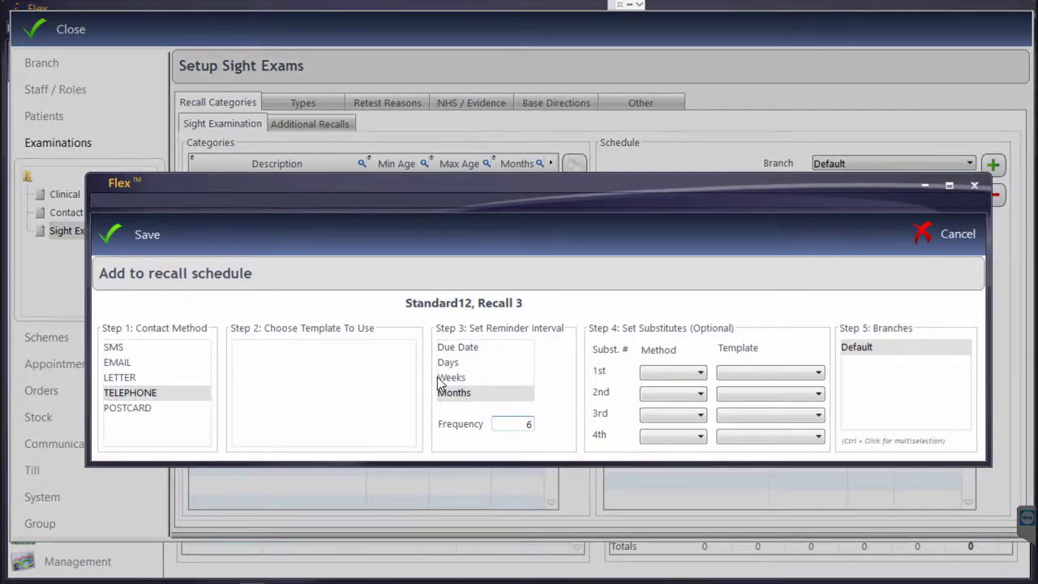
click(147, 233)
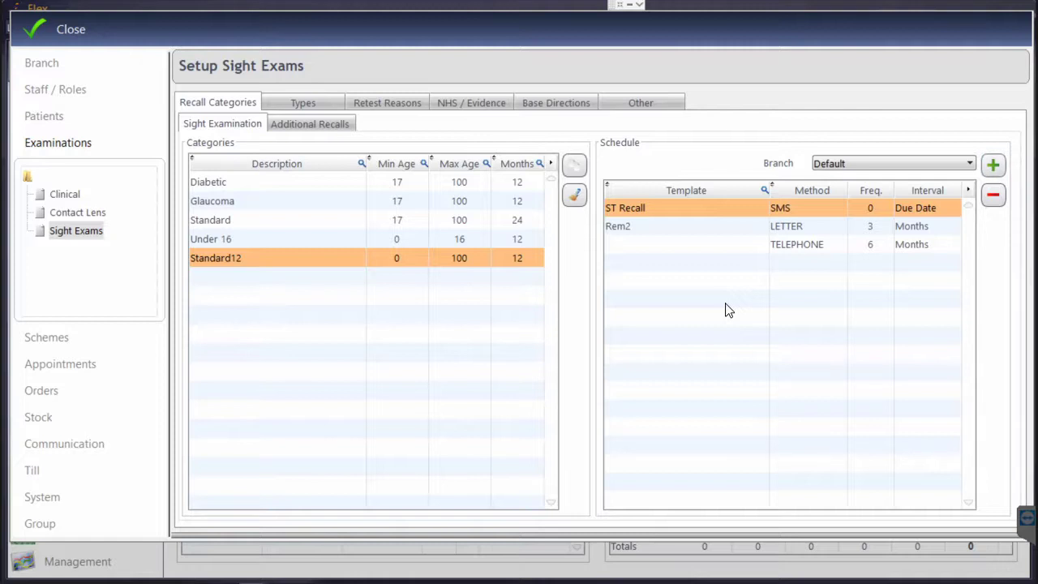
Create the High Effort recall category with Max Age 100 and a 12-month recall
click(243, 282)
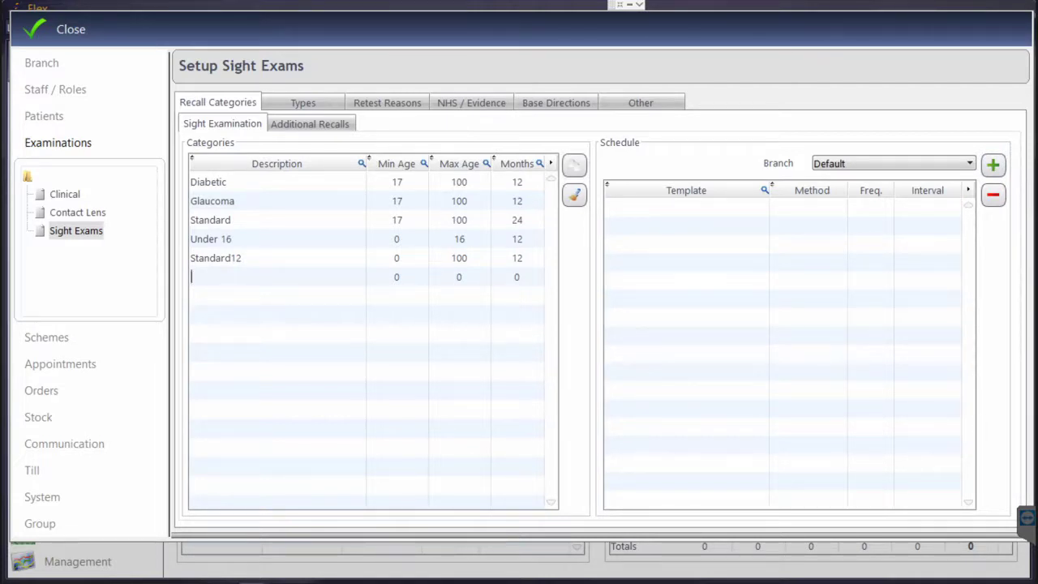
text(High Effort)
key(Tab)
key(Tab)
text(100)
key(Tab)
text(12)
click(531, 263)
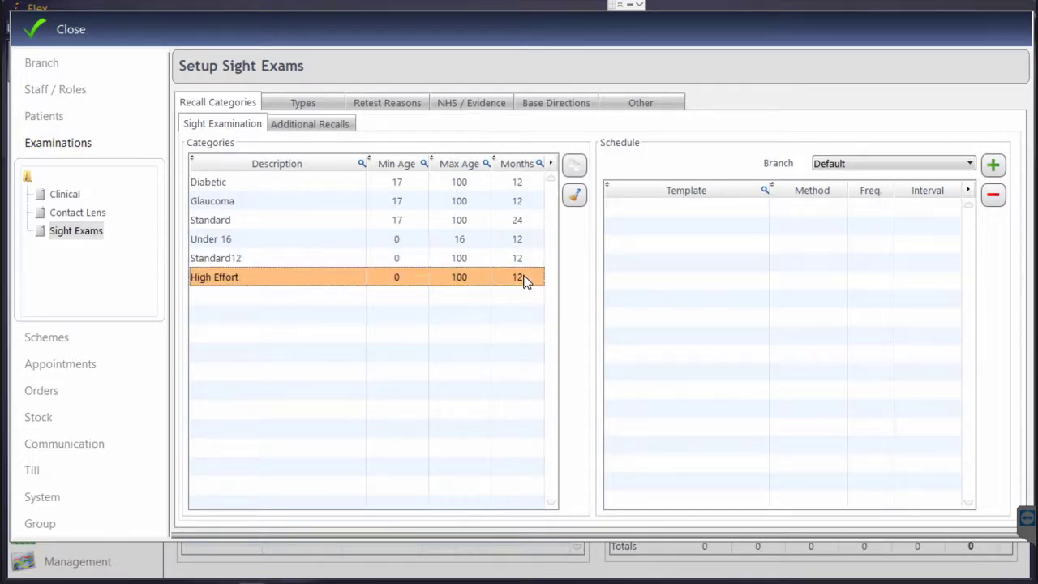
Set up a due-date telephone recall for High Effort, with a High Effort letter as first substitute
click(992, 166)
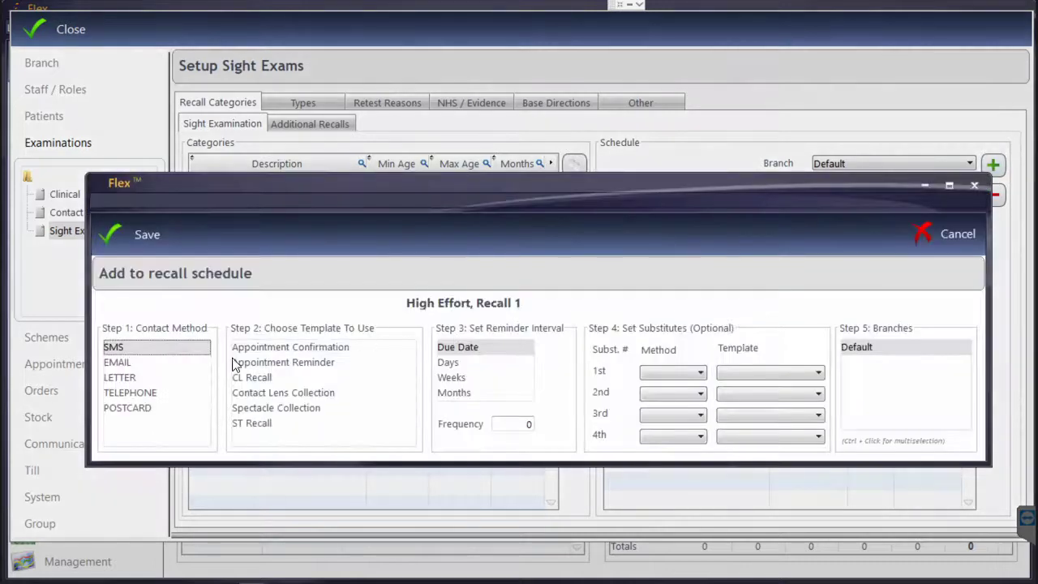
click(148, 395)
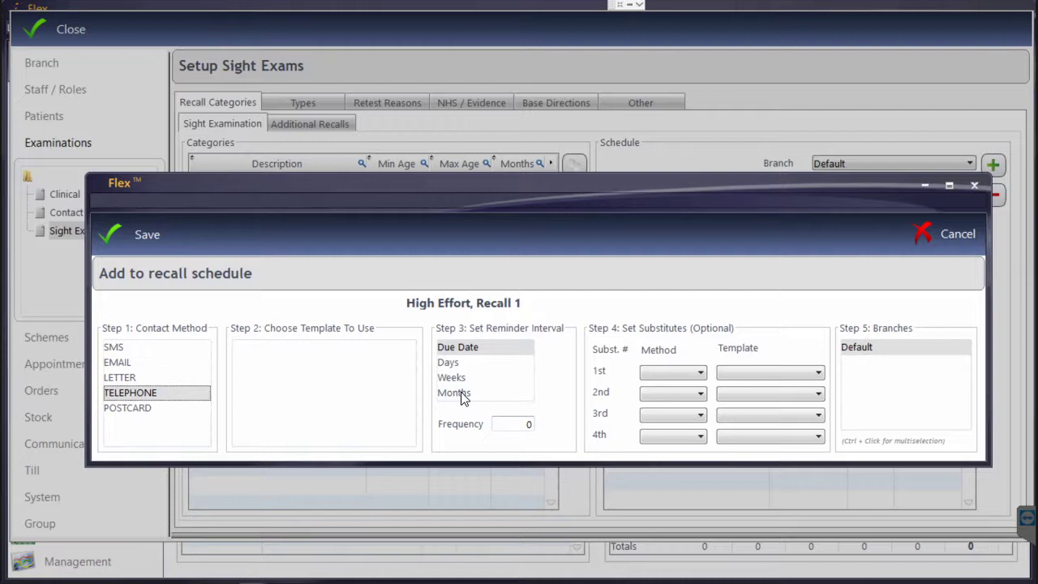
click(659, 379)
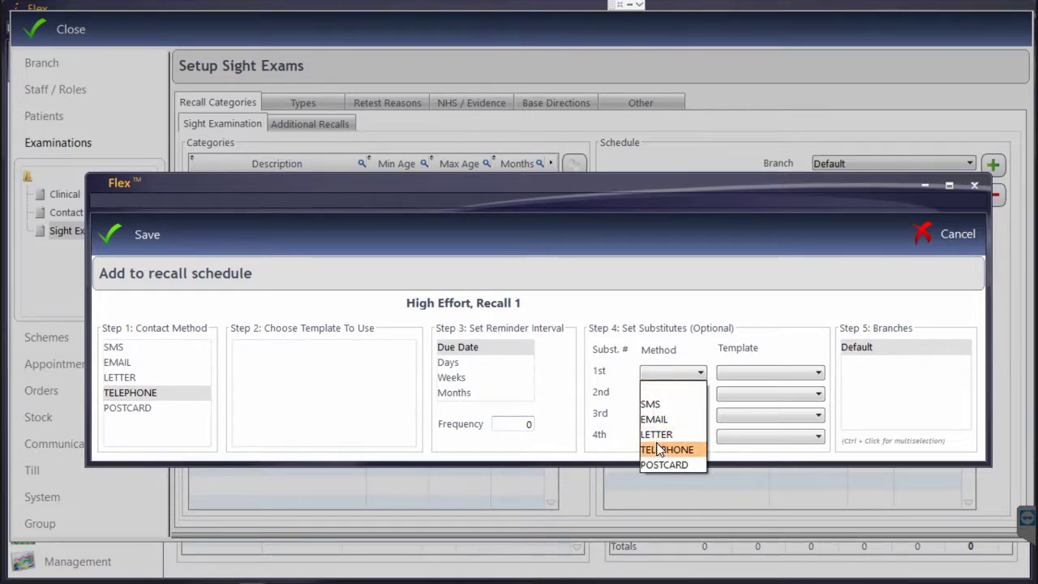
click(656, 433)
click(735, 374)
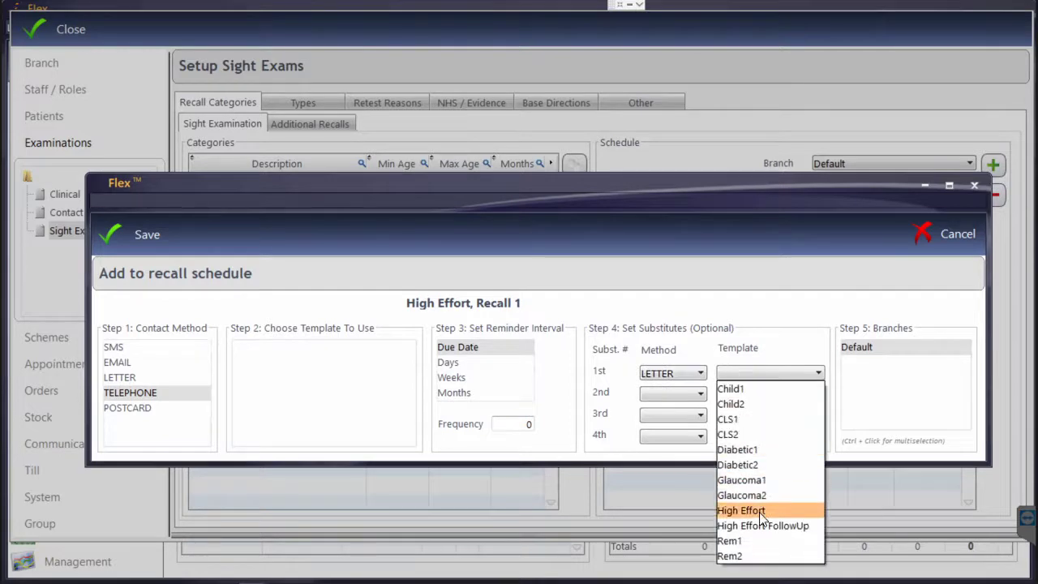
click(747, 508)
Save the telephone recall, then add a High Effort FollowUp letter recall at 1 month
click(157, 217)
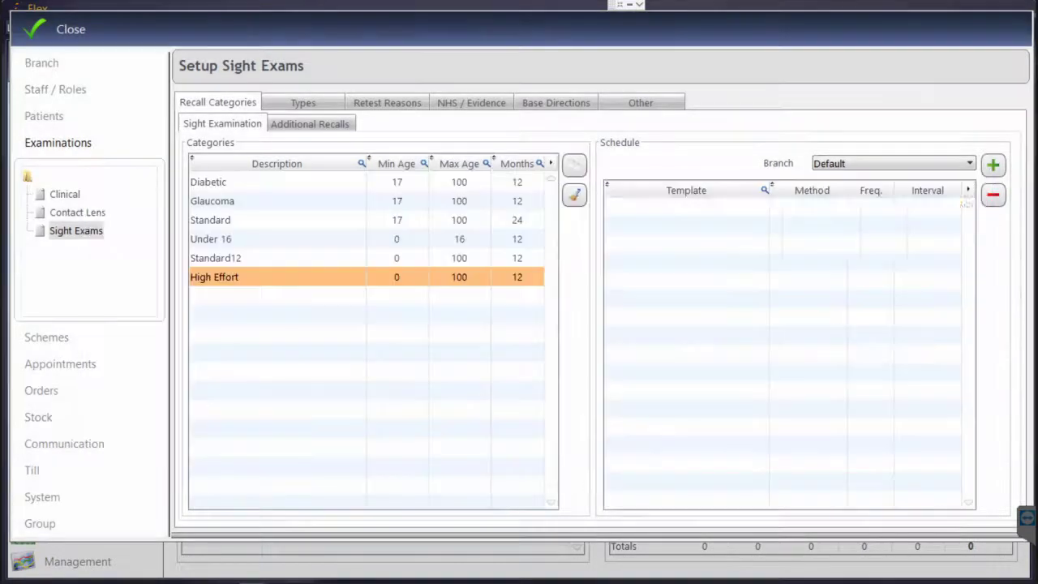
click(993, 164)
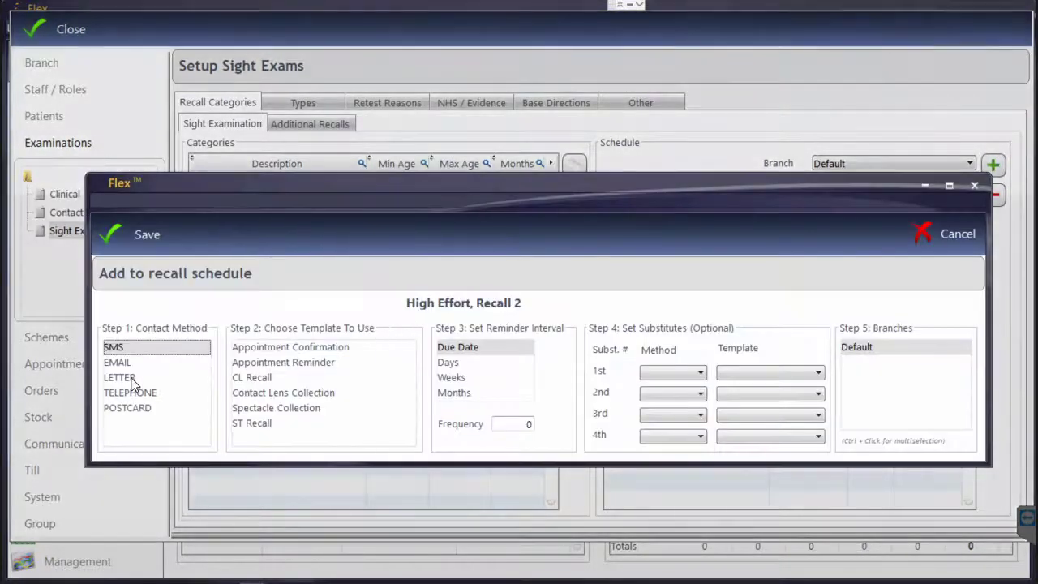
click(132, 379)
scroll(298, 426, down, 3)
scroll(289, 424, down, 1)
click(290, 408)
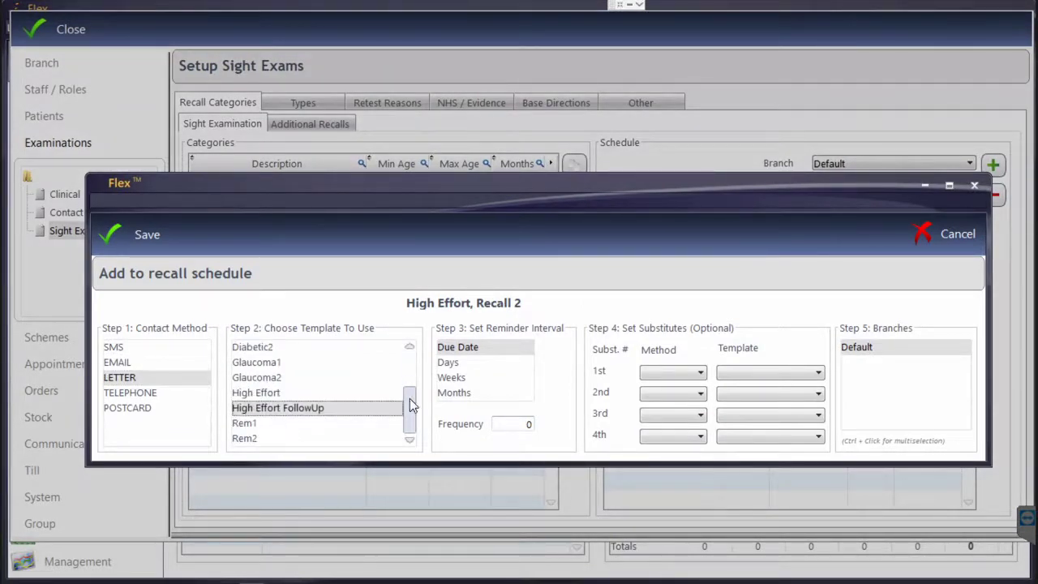
click(463, 394)
key(Tab)
text(1)
click(154, 235)
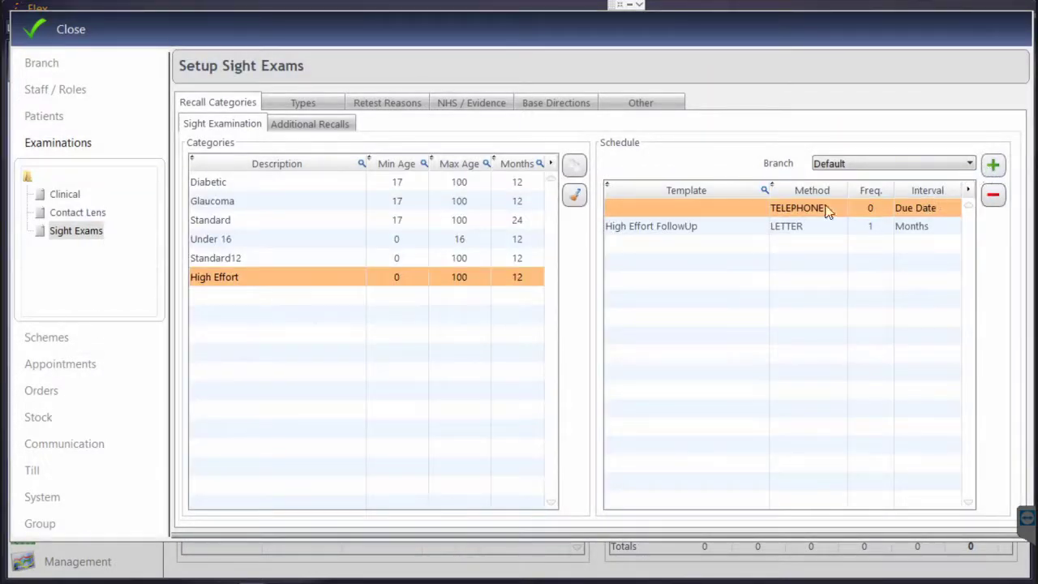
Add an ST Recall SMS as High Effort's third recall at 3 months
click(992, 166)
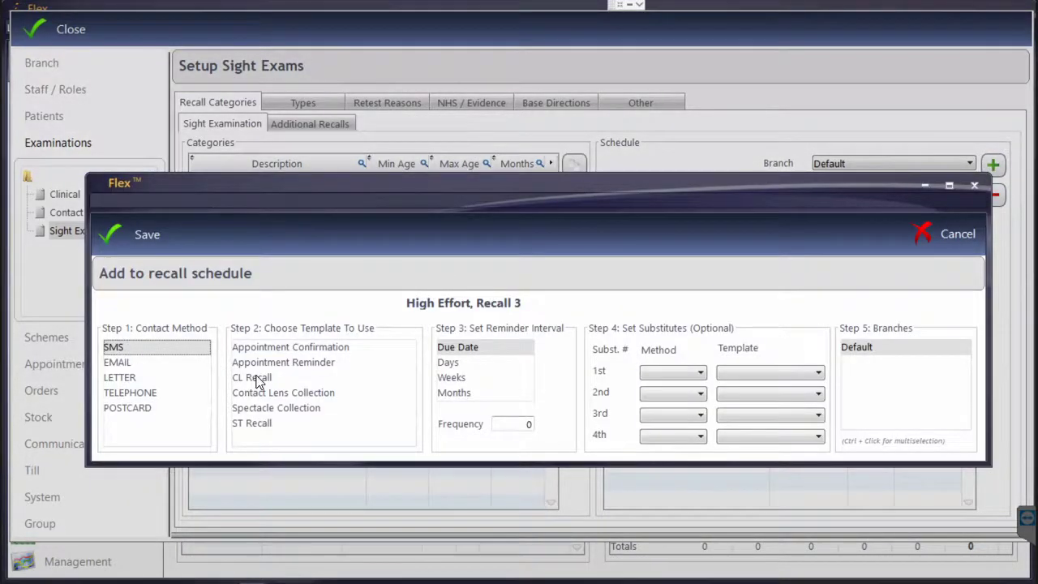
click(280, 424)
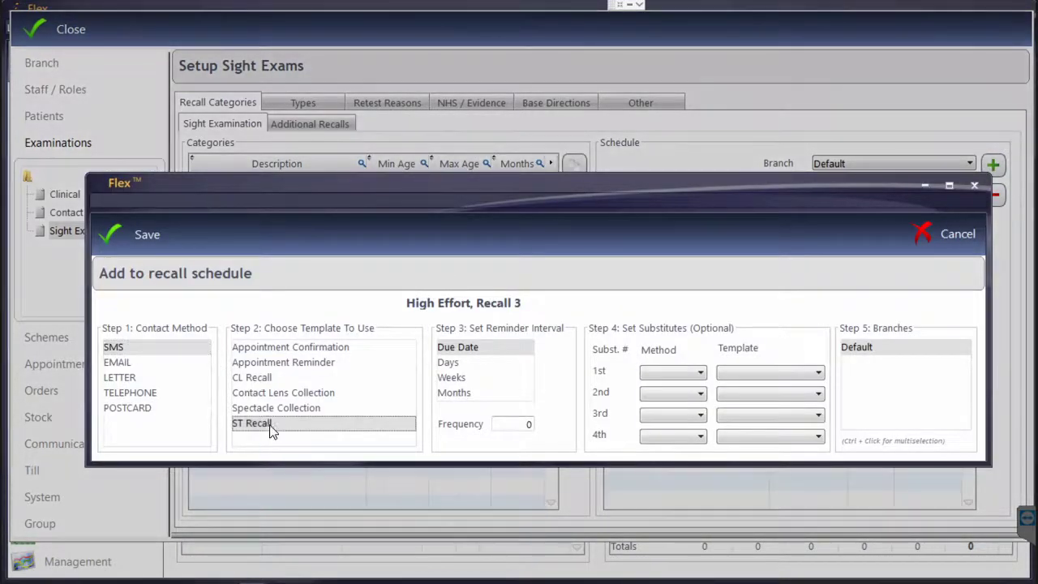
click(486, 393)
click(526, 424)
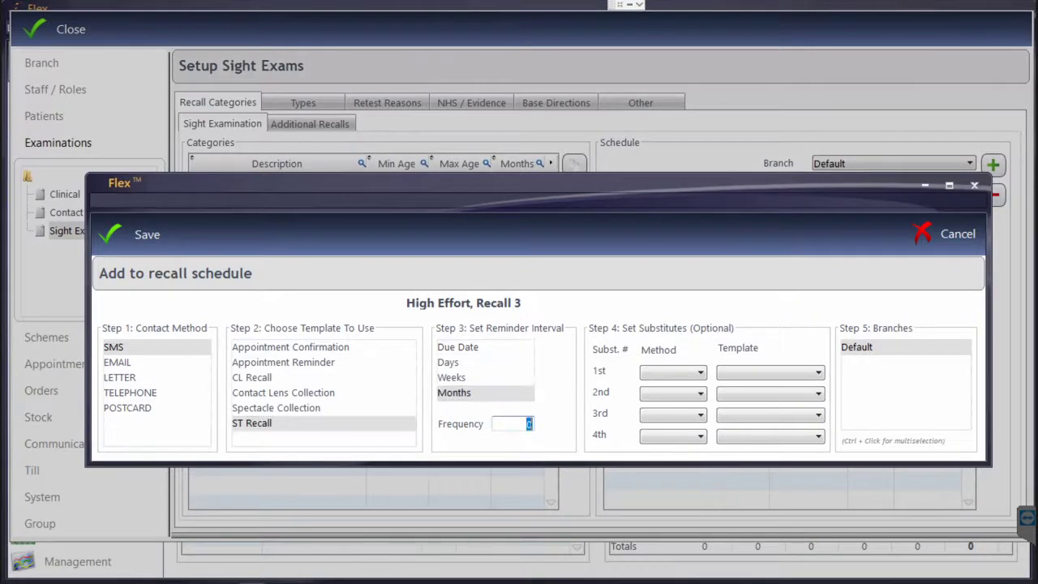
text(3)
click(138, 234)
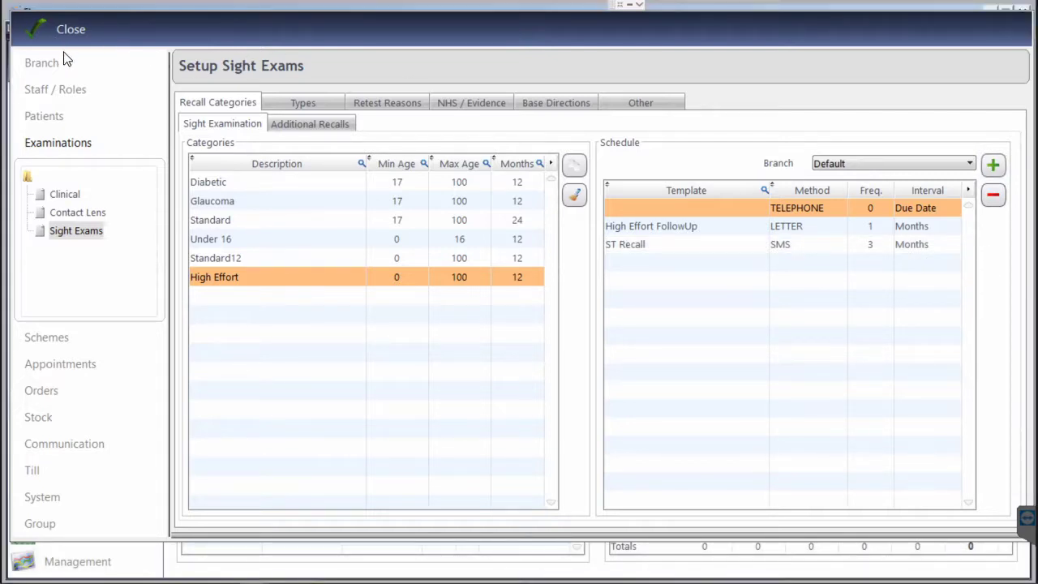
click(71, 29)
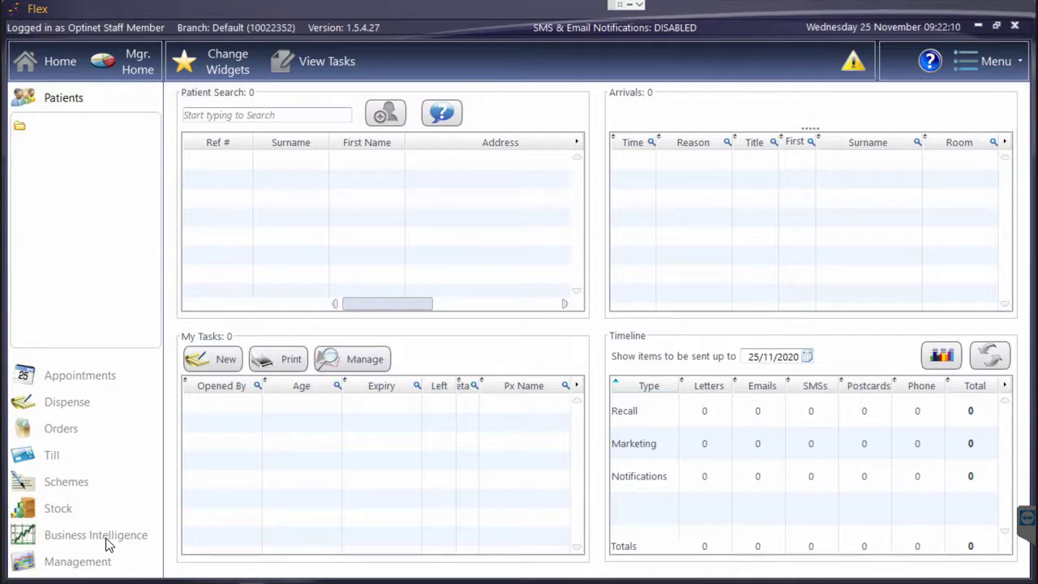
Show the Data Mining Popular Searches for the ST Exam Records group
click(75, 537)
click(76, 507)
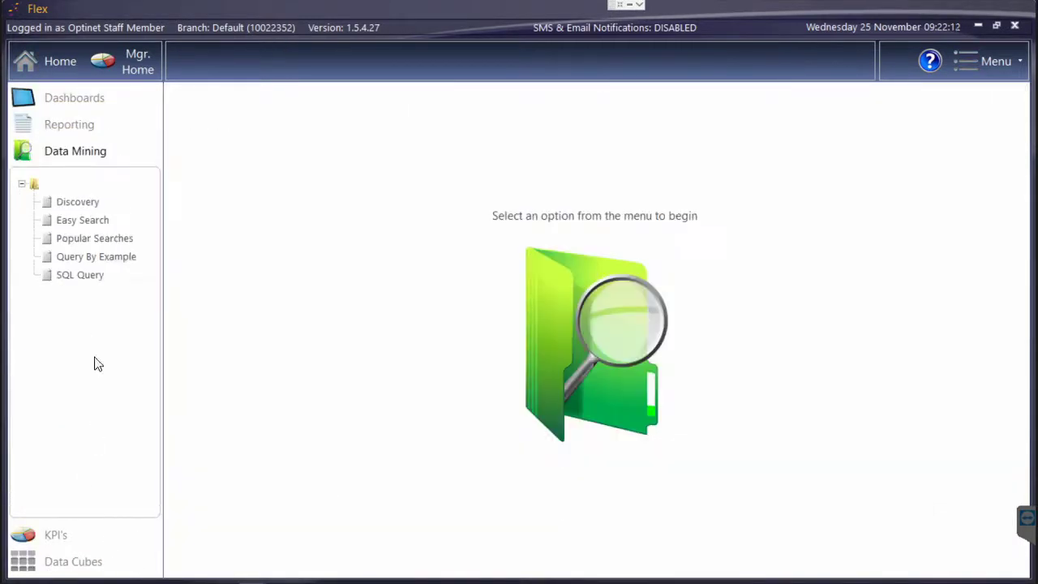
click(91, 240)
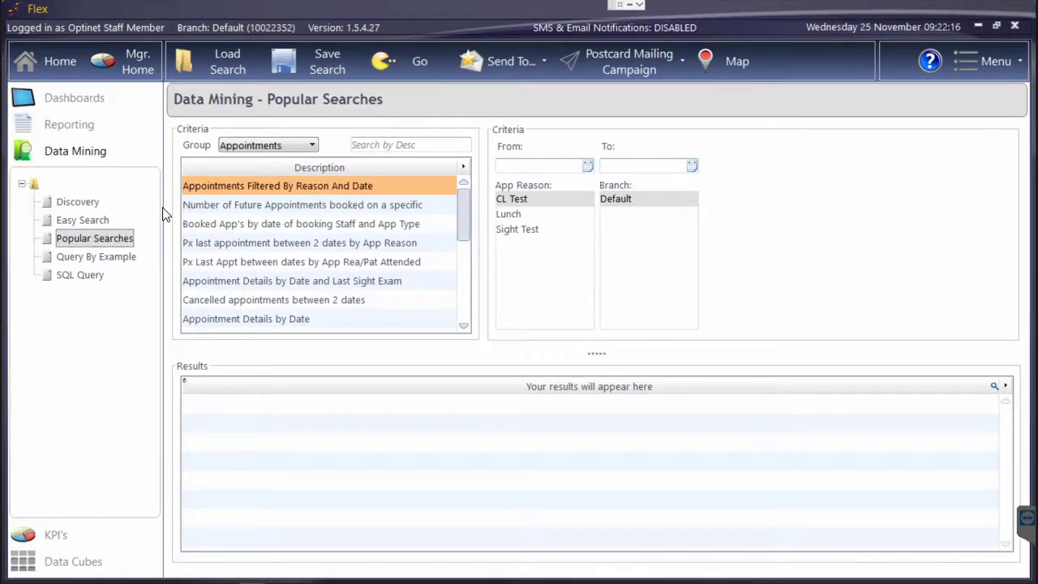
click(240, 147)
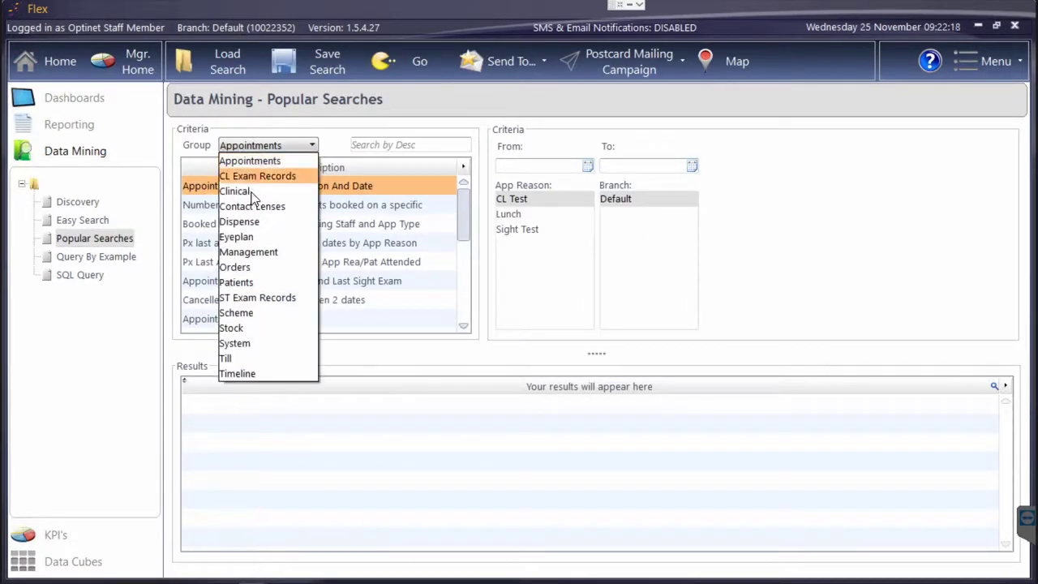
click(267, 297)
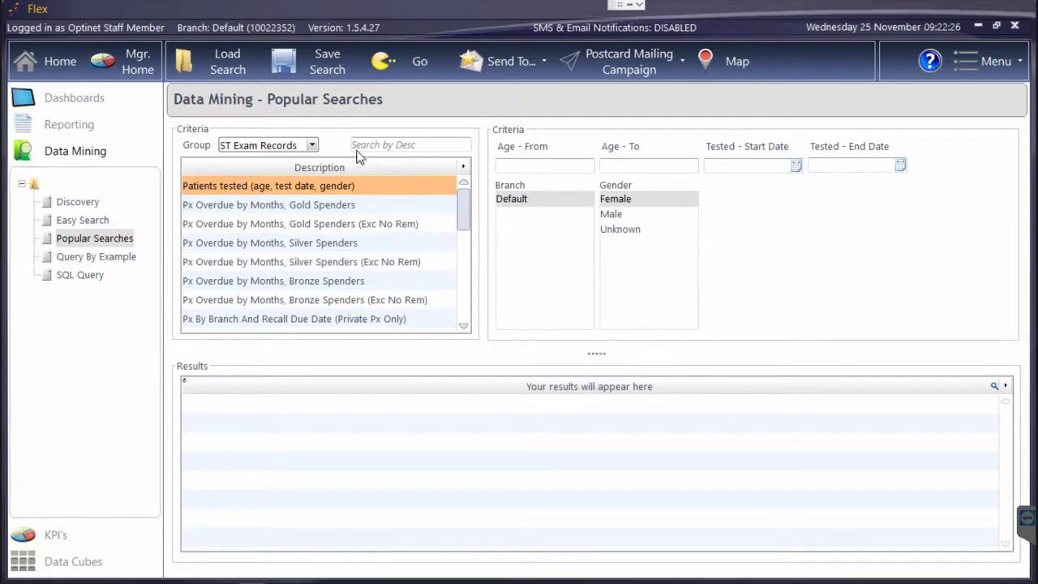
Filter searches by 'gold' and set the Gold Spenders months overdue range from 7 to 12
click(389, 144)
text(gol)
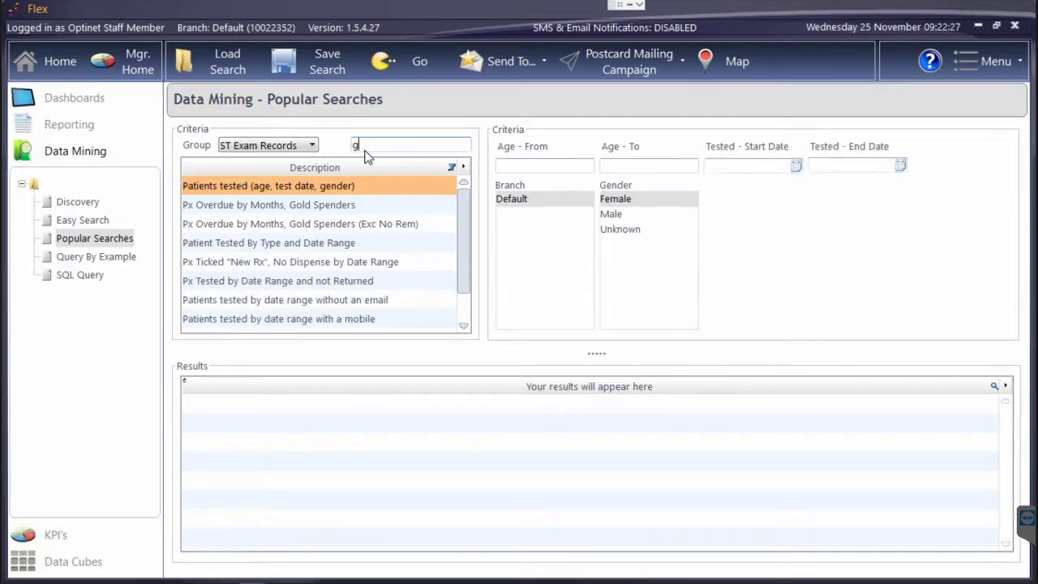
text(d)
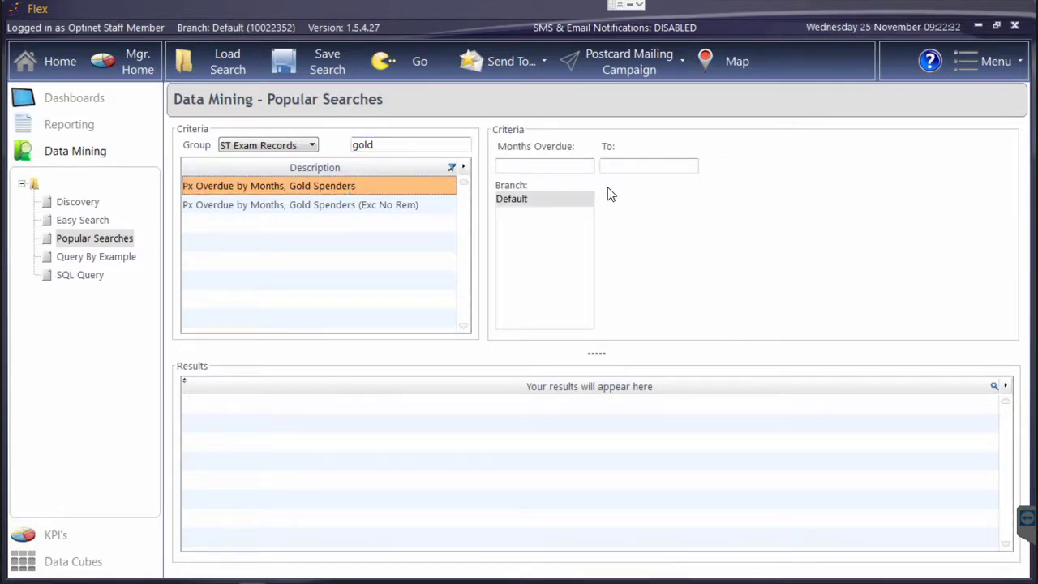
key(Tab)
text(7)
key(Tab)
text(12)
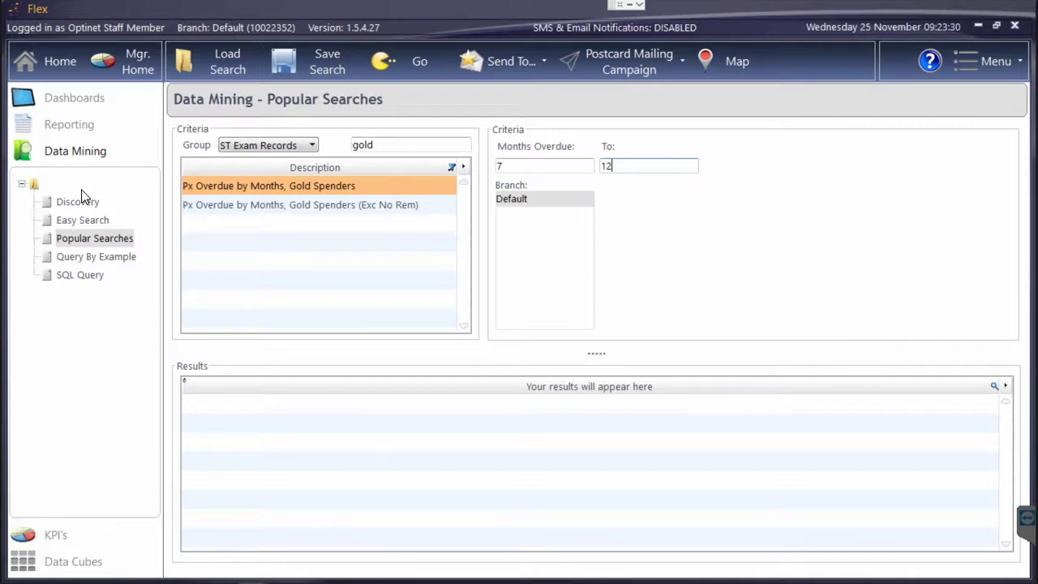
View the Optinet Support knowledge base home, close Chrome, then lock the Flex screen
click(930, 62)
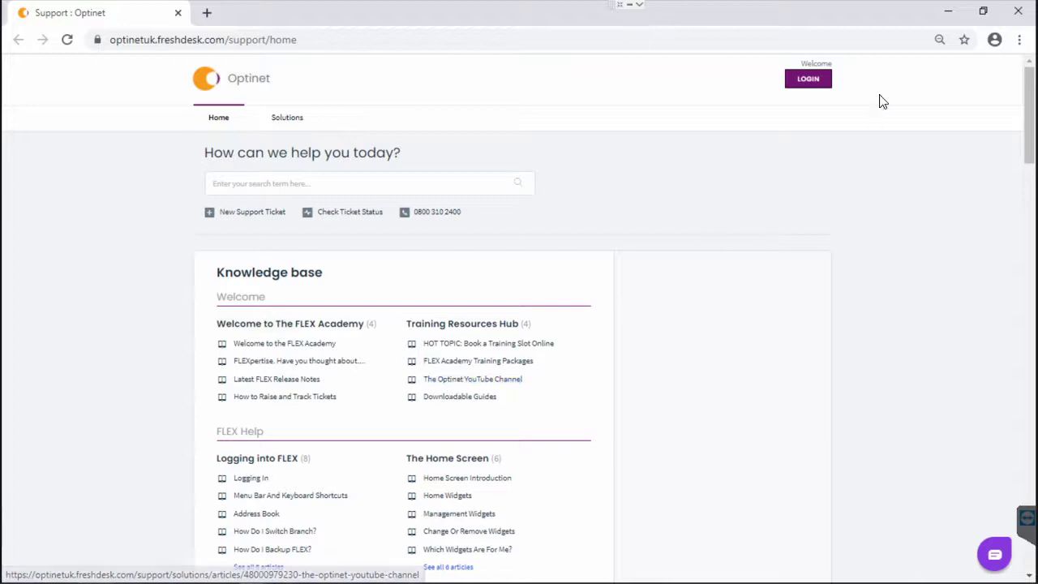
click(1013, 14)
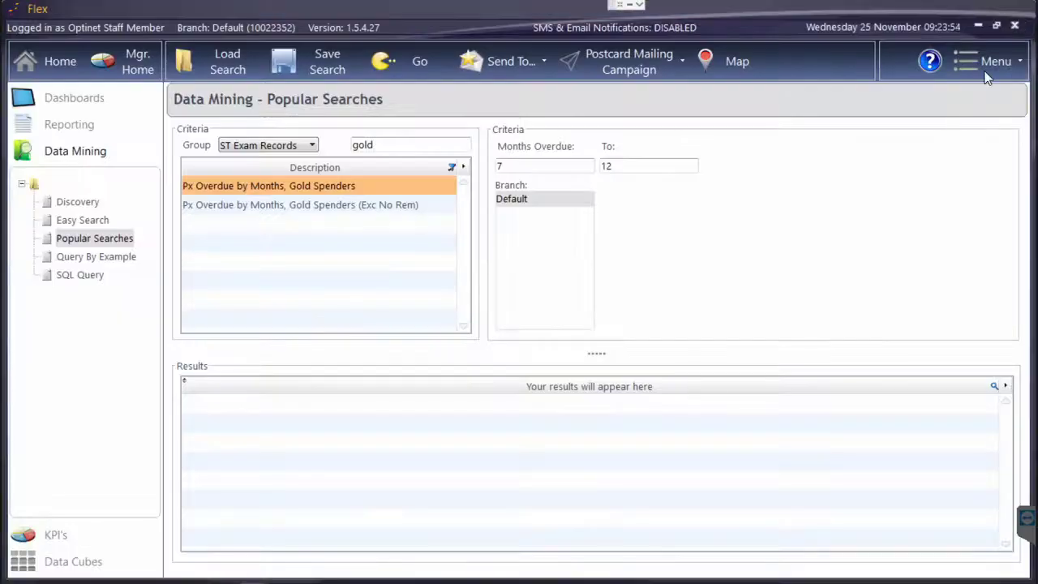
click(987, 77)
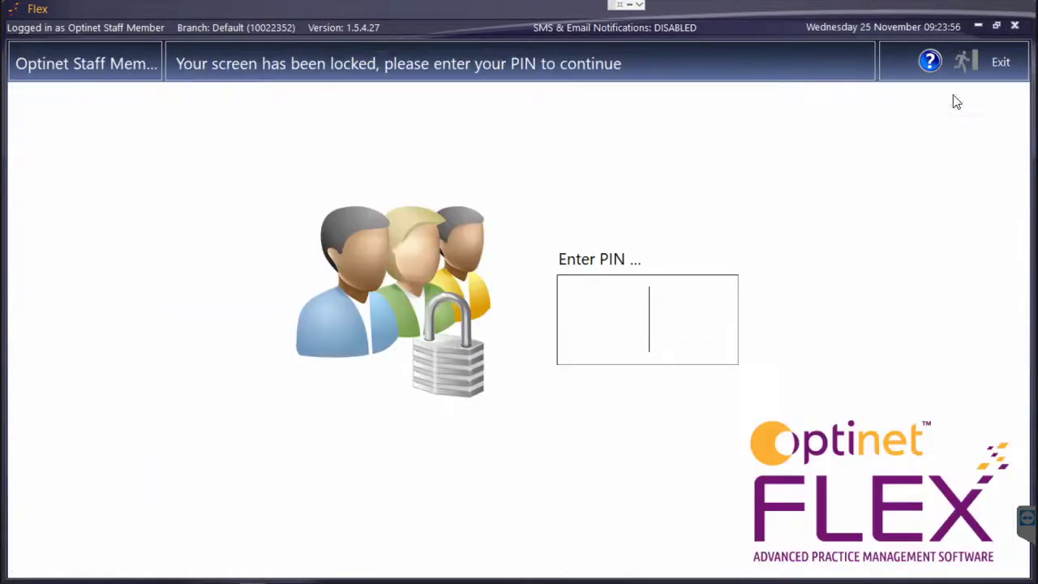